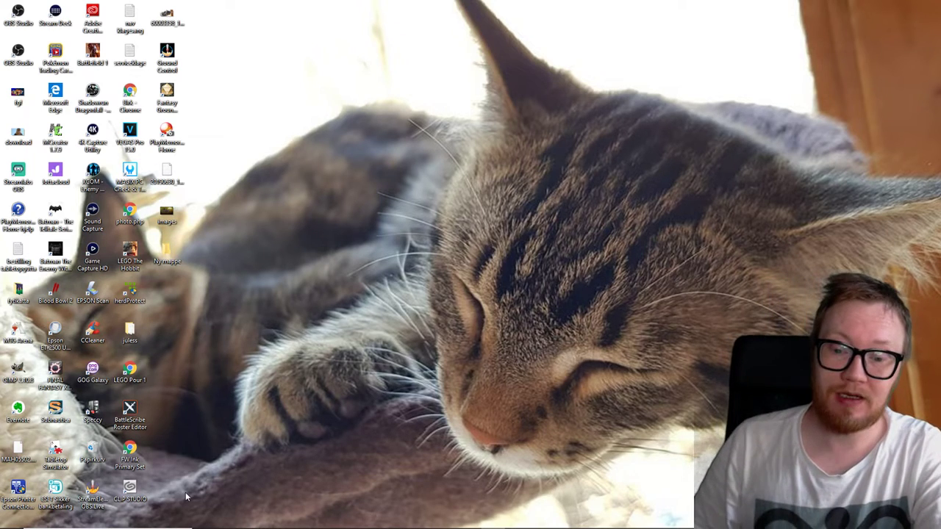
- Bring up the Windows taskbar to get at the Chrome window with the YouTube live dashboard
mouse_move(279, 521)
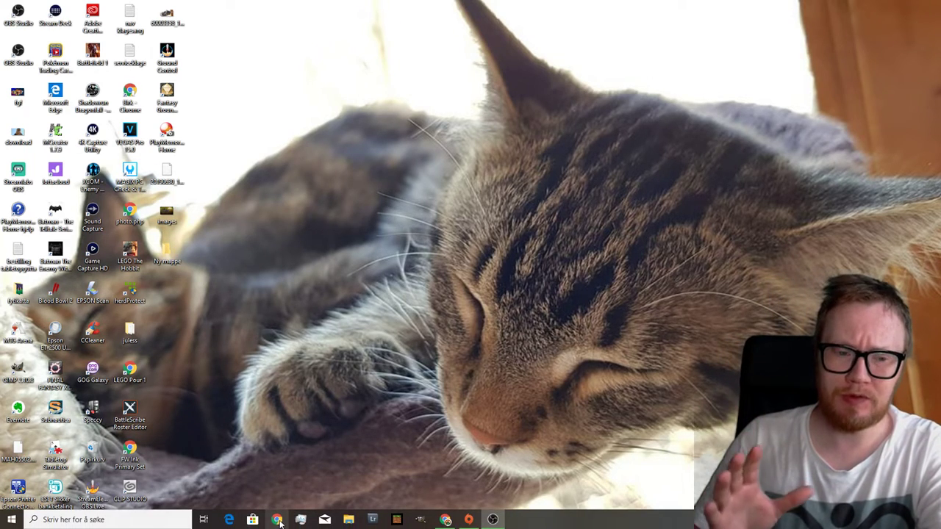
- Look over the OBS Studio download site tab, then bring up OBS Studio's Settings on the General page
left_click(445, 519)
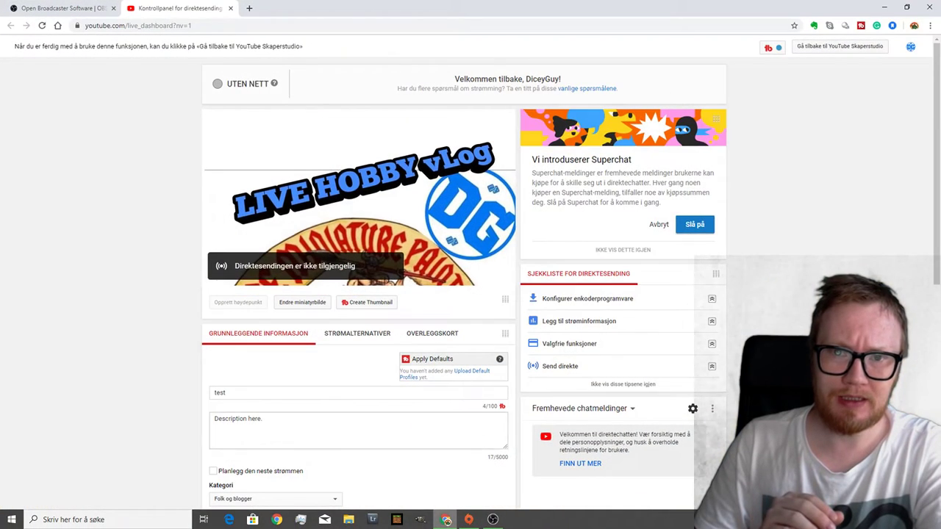
left_click(59, 8)
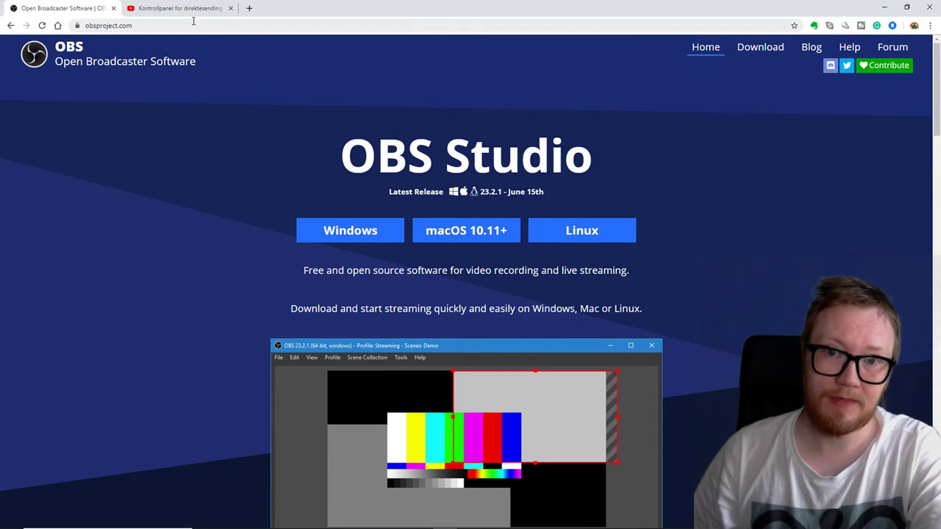
left_click(193, 446)
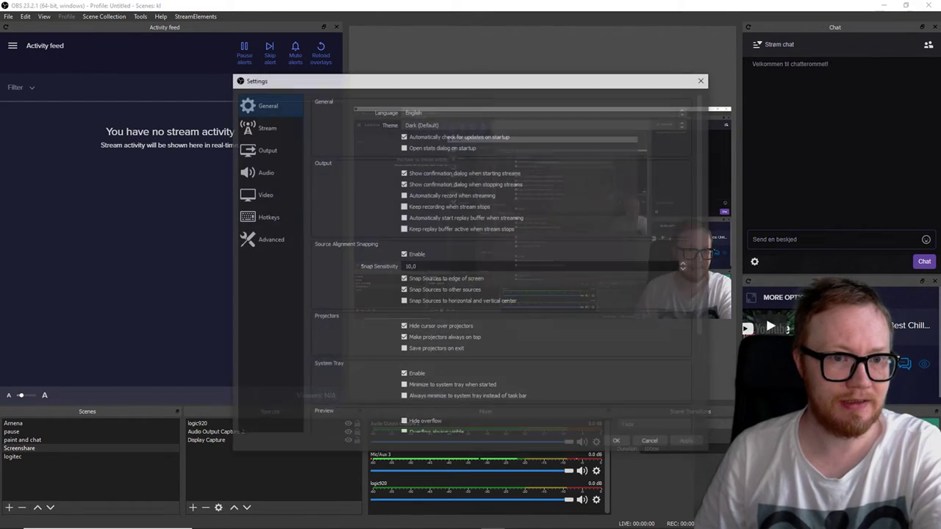
- On the Stream page, confirm the service stays Custom with server rtmp://a.rtmp.youtube.com/live2
left_click(276, 130)
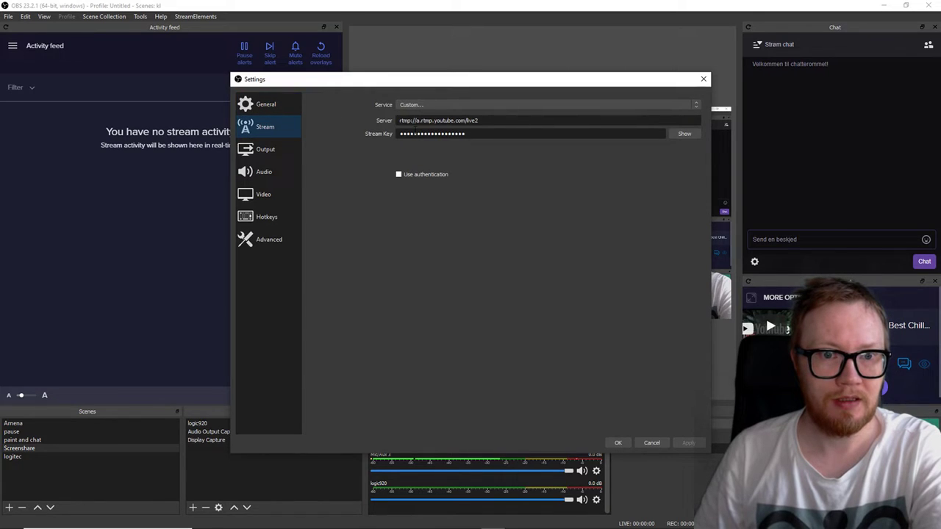
left_click(417, 107)
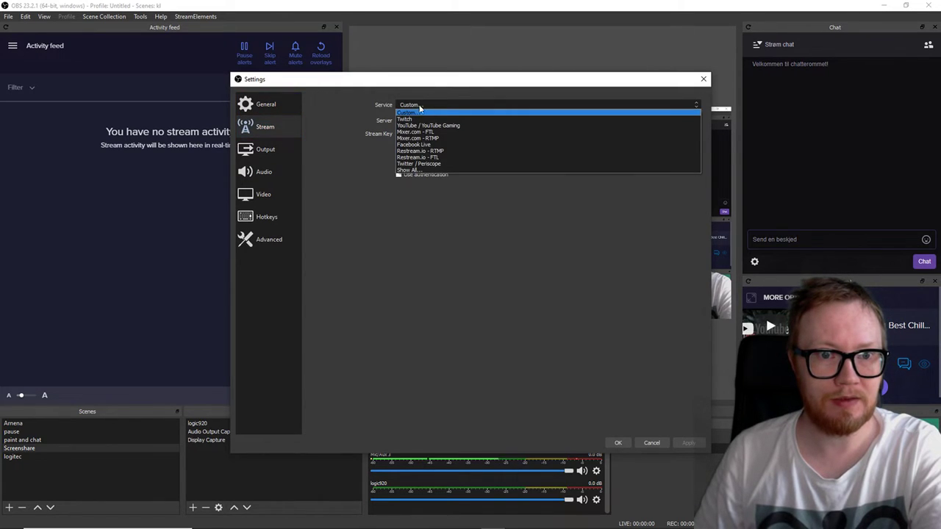
left_click(416, 114)
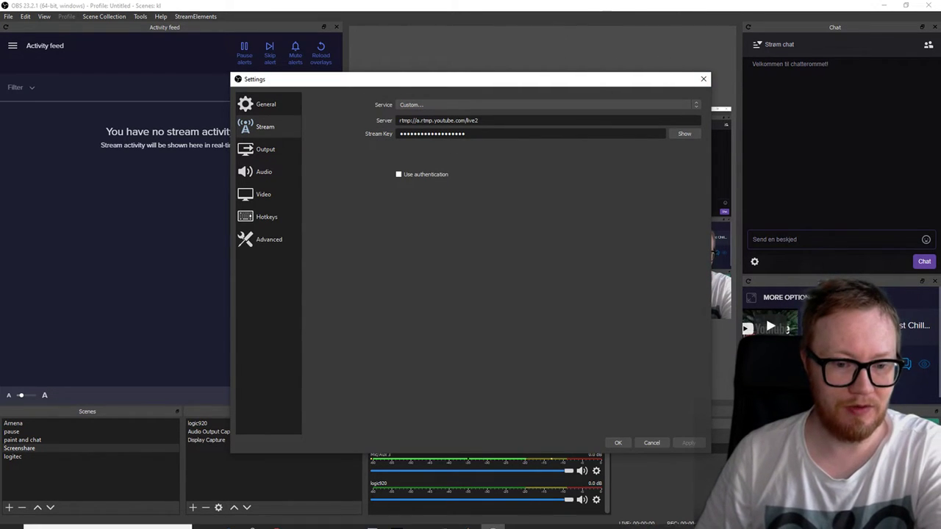
- Open the channel page in a new YouTube tab and choose Create > Gå live to reach YouTube Studio
left_click(446, 519)
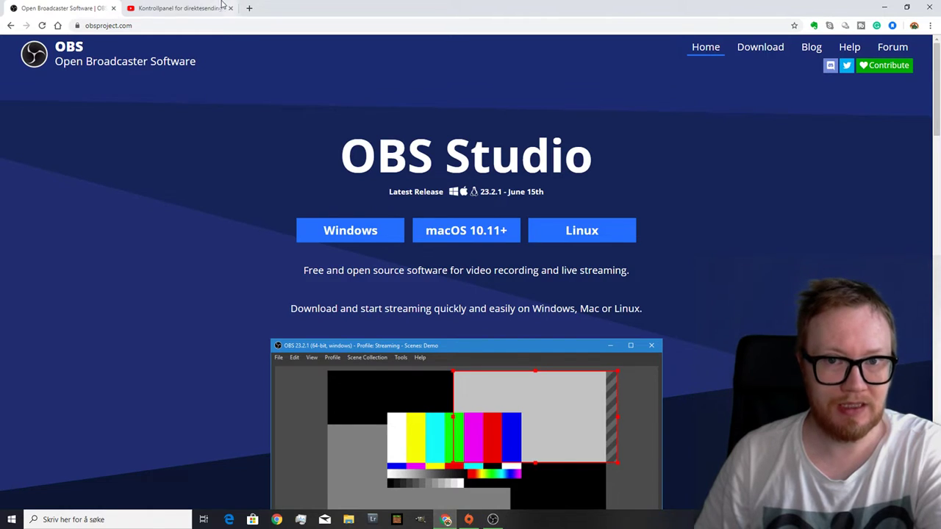
left_click(180, 8)
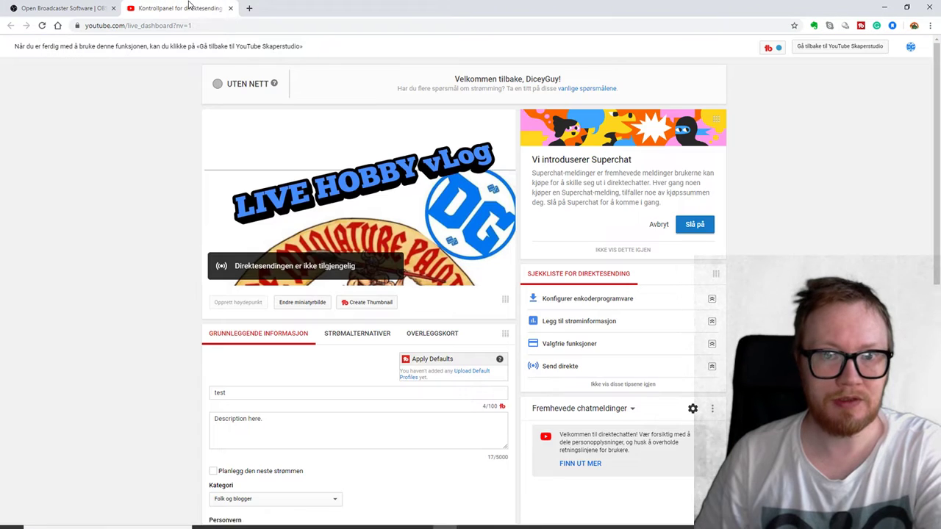
left_click(247, 7)
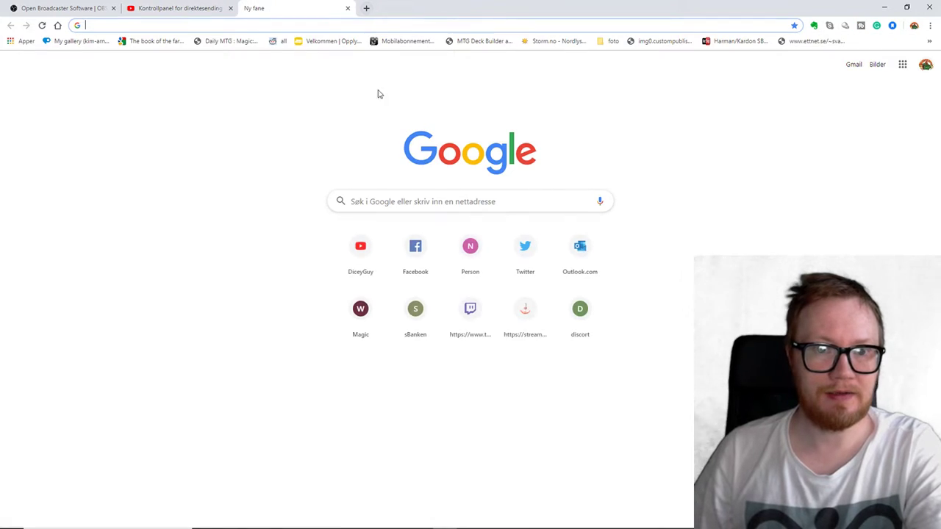
left_click(371, 247)
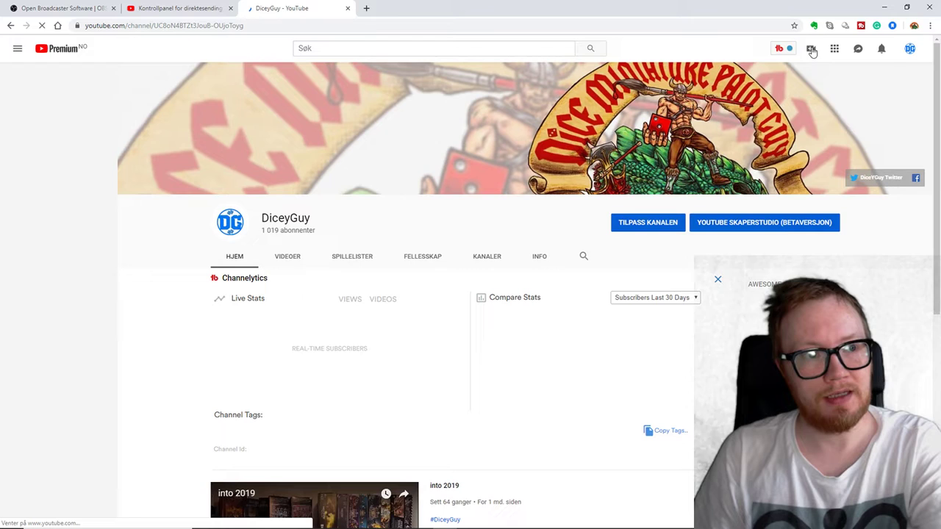
left_click(812, 50)
left_click(840, 90)
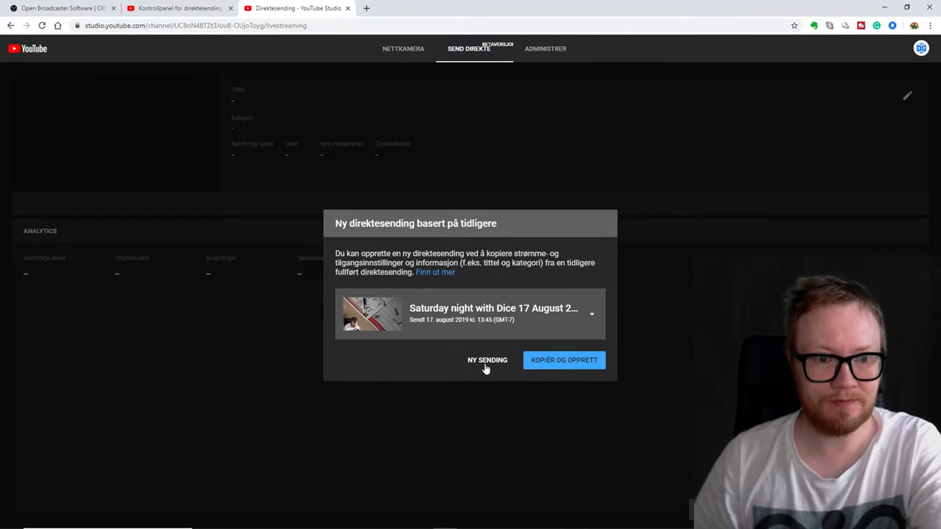
- Create a public (Offentlig) stream titled 'fghgftjhfg' with the first JPG as its custom thumbnail
left_click(485, 363)
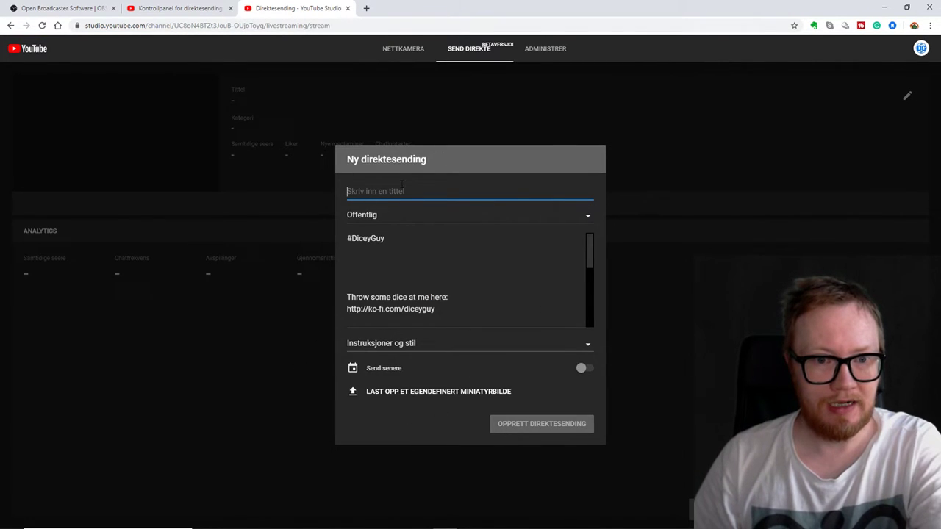
type("fghgftjhfg")
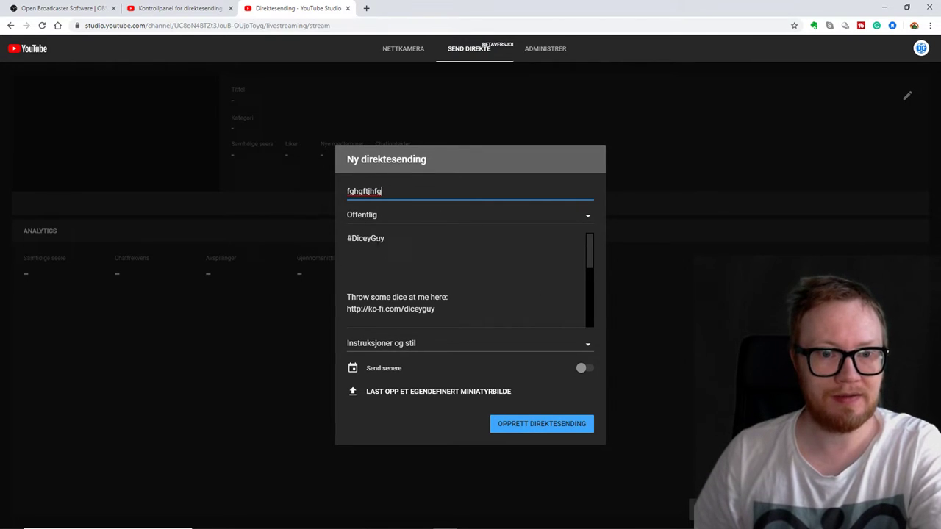
left_click(377, 221)
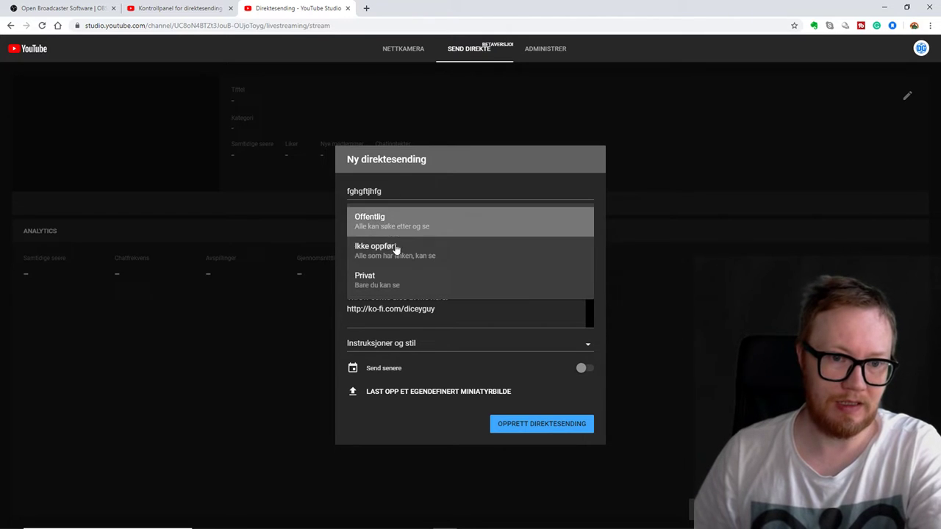
left_click(285, 347)
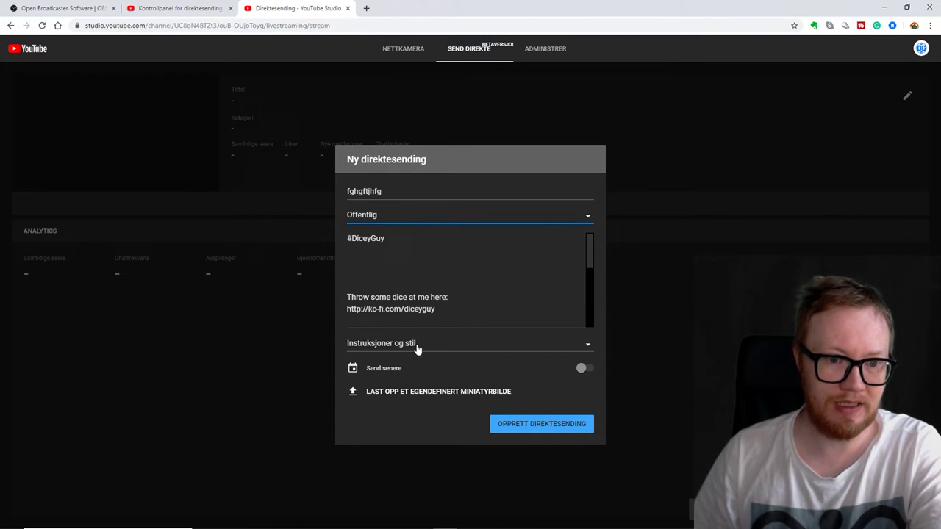
left_click(391, 394)
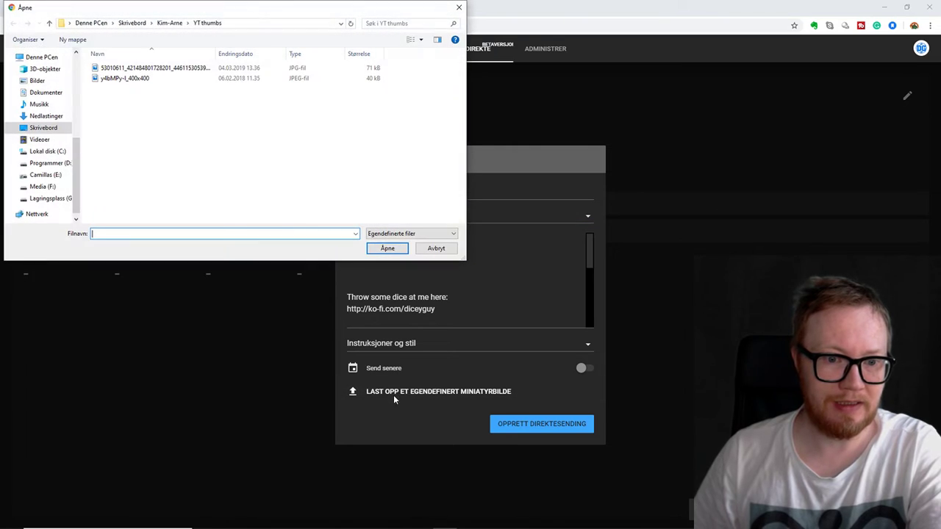
double_click(117, 68)
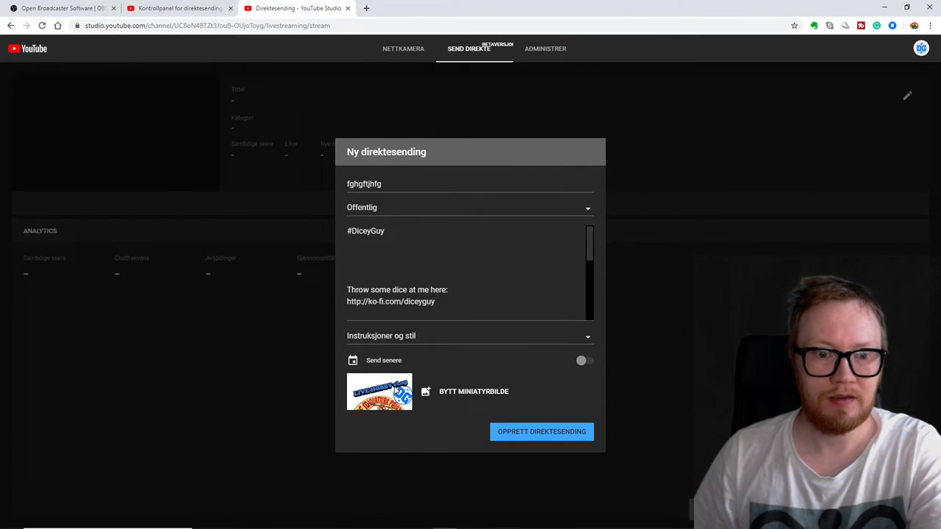
left_click(557, 433)
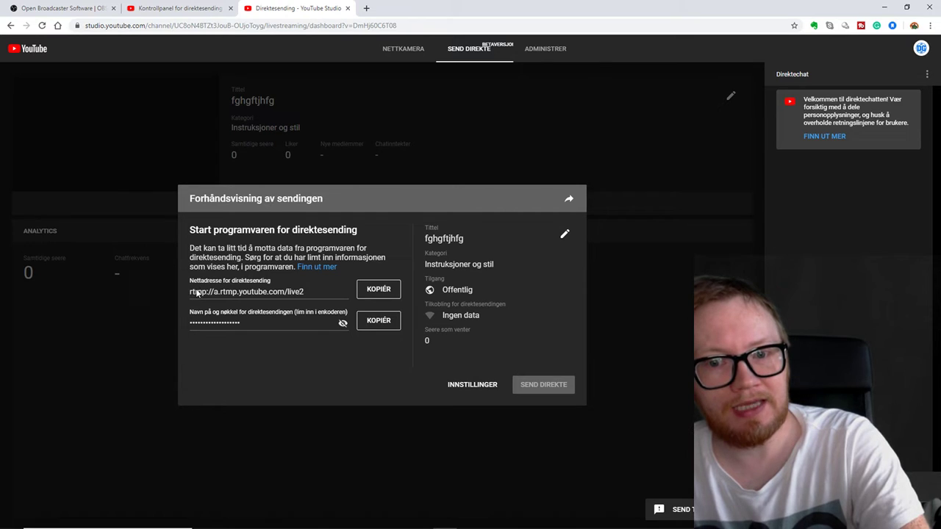
- Copy the YouTube stream URL and then the stream key, switching between YouTube Studio and OBS Settings
left_click(374, 291)
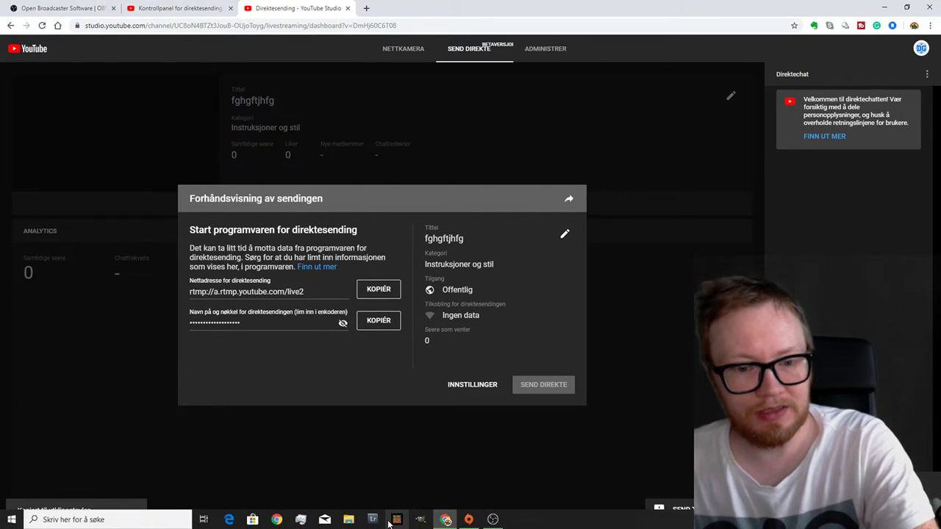
left_click(493, 519)
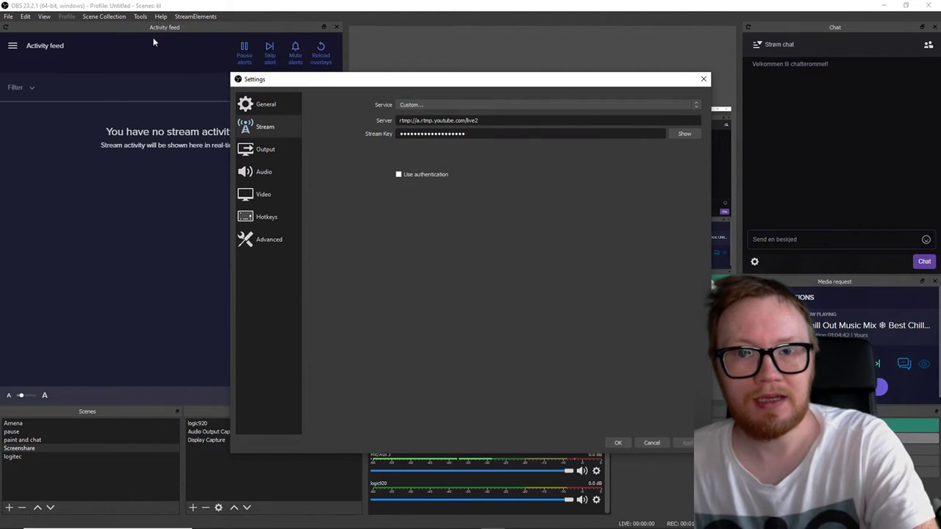
left_click(445, 519)
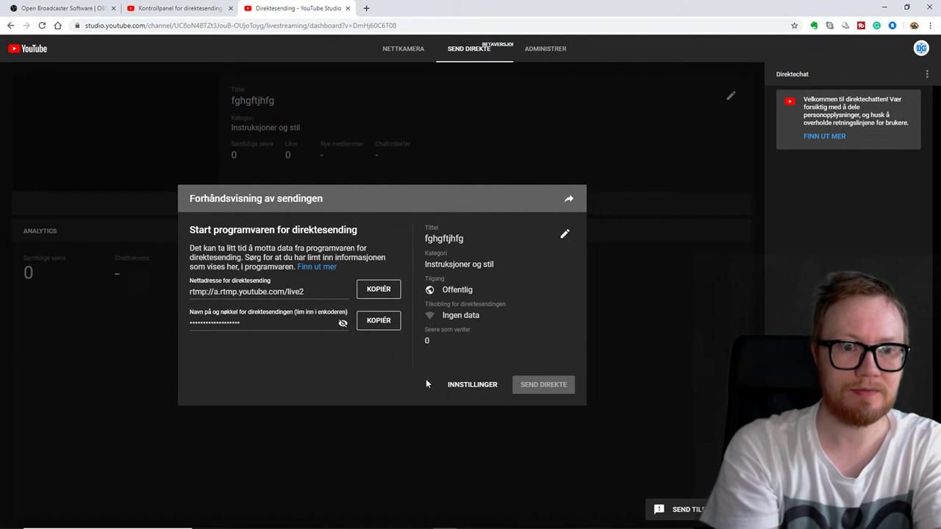
left_click(378, 320)
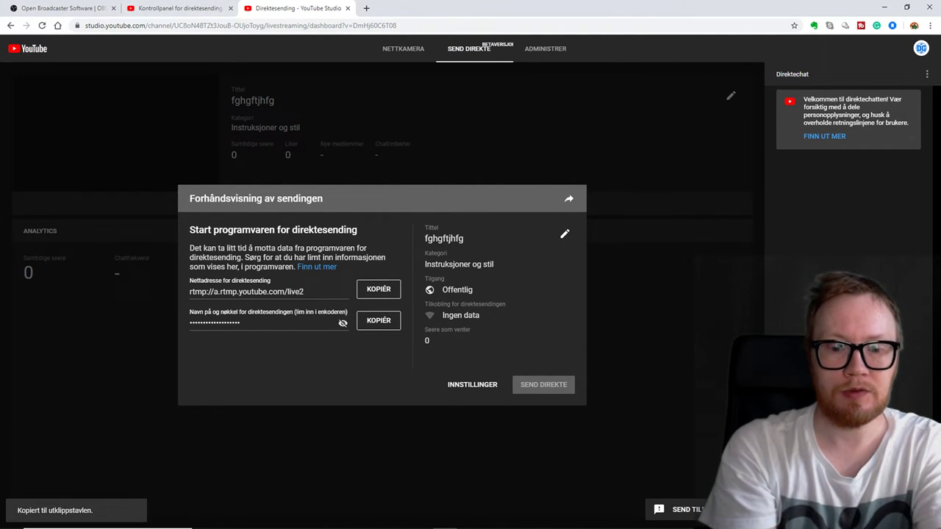
left_click(396, 519)
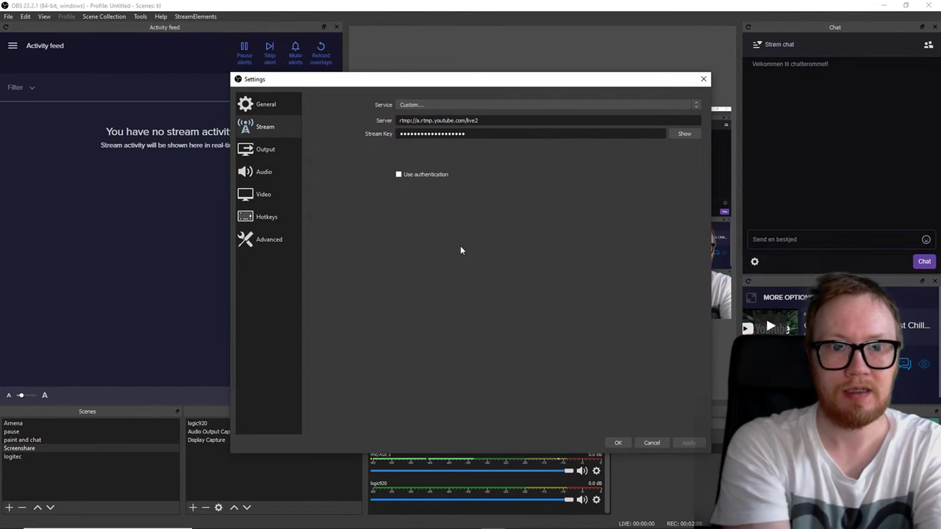
- Confirm the Settings dialog with OK, keeping the YouTube server and stream key
left_click(619, 442)
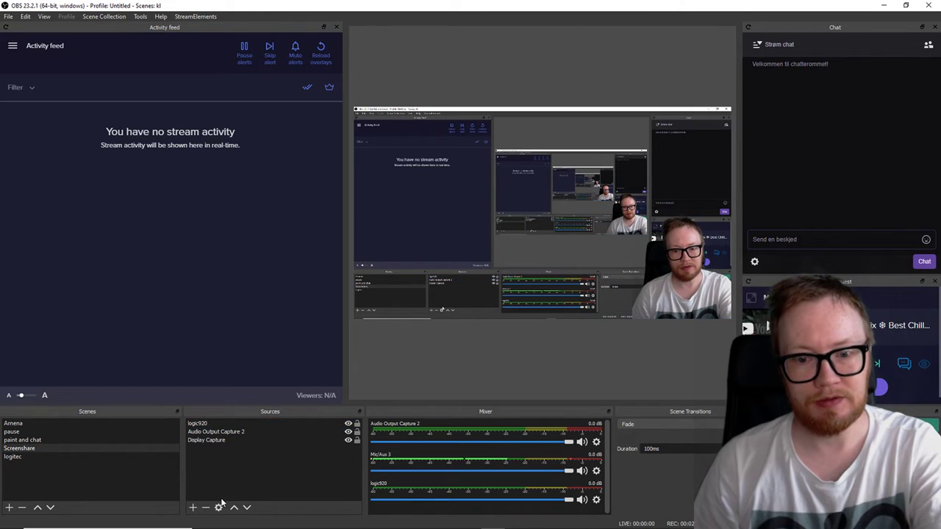
left_click(194, 508)
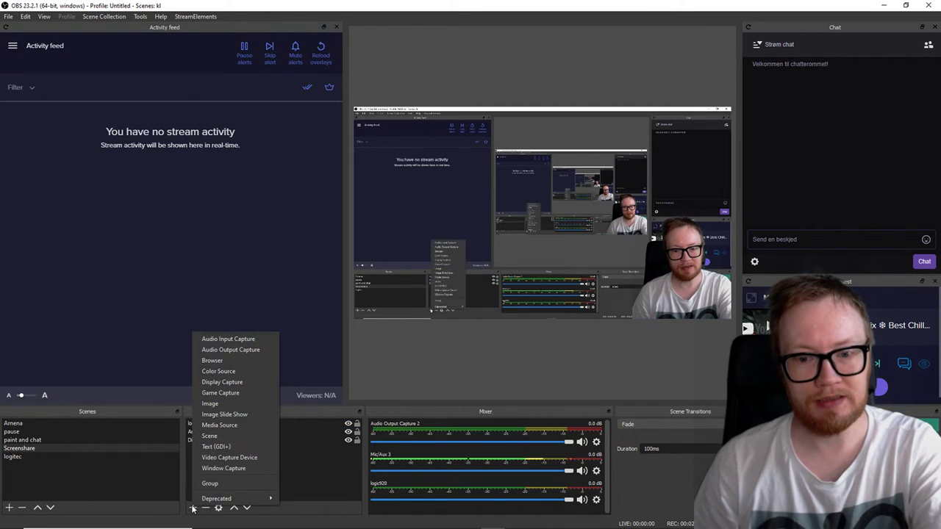
left_click(230, 457)
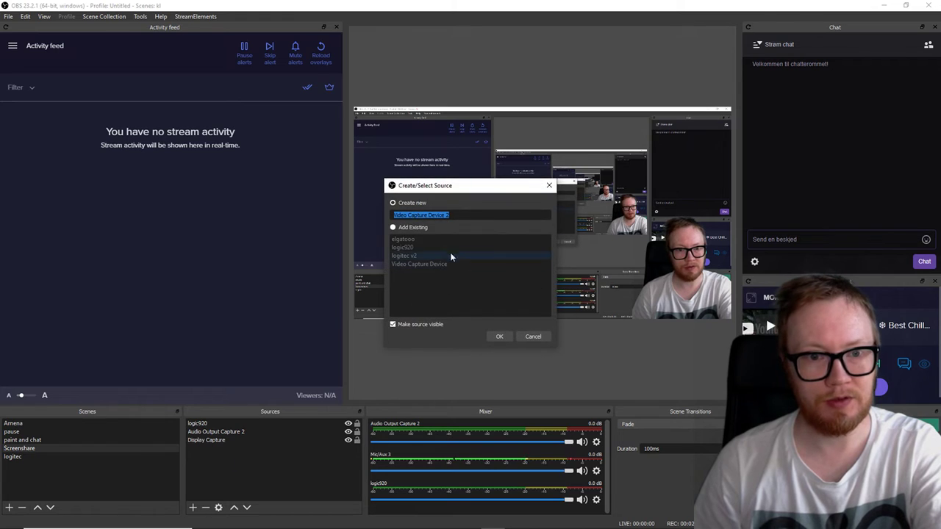
left_click(393, 228)
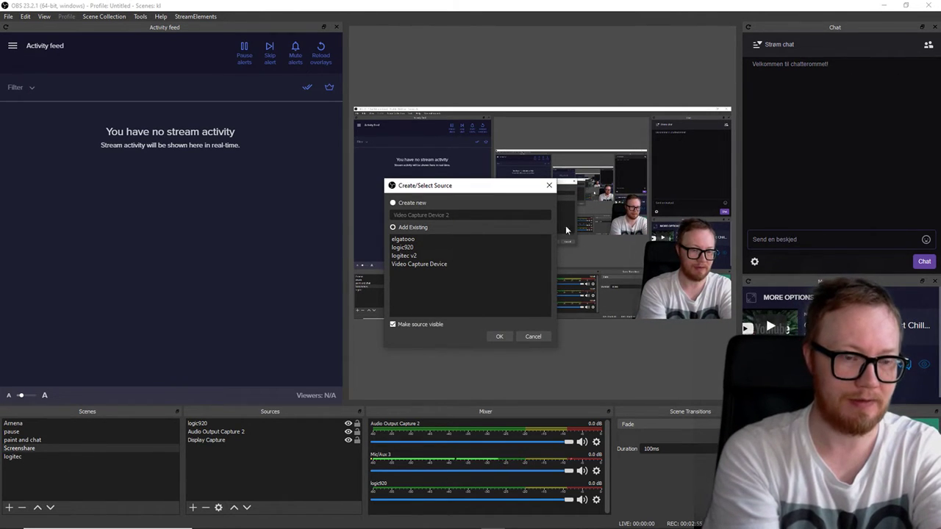
left_click(531, 336)
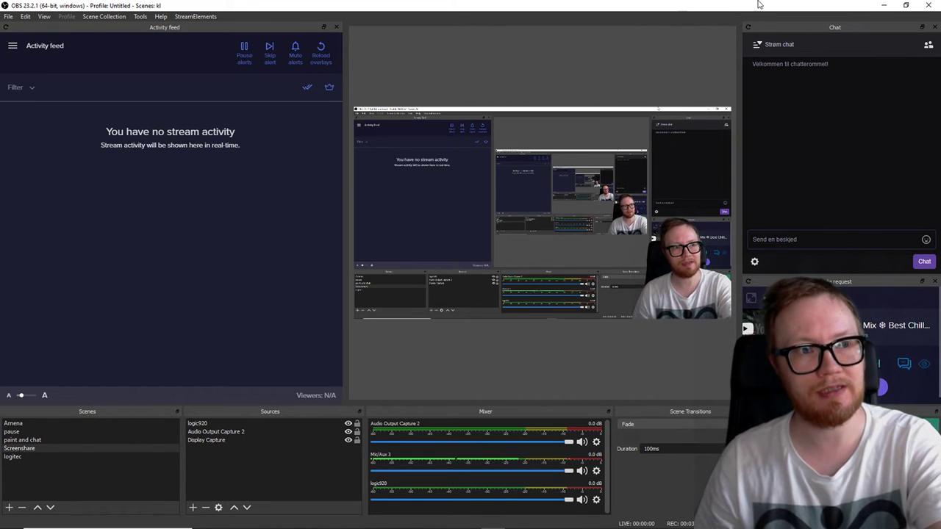
- Restore the OBS window from maximised and minimize it to reveal the fghgftjhfg stream preview
left_click_drag(491, 6, 492, 252)
left_click(620, 252)
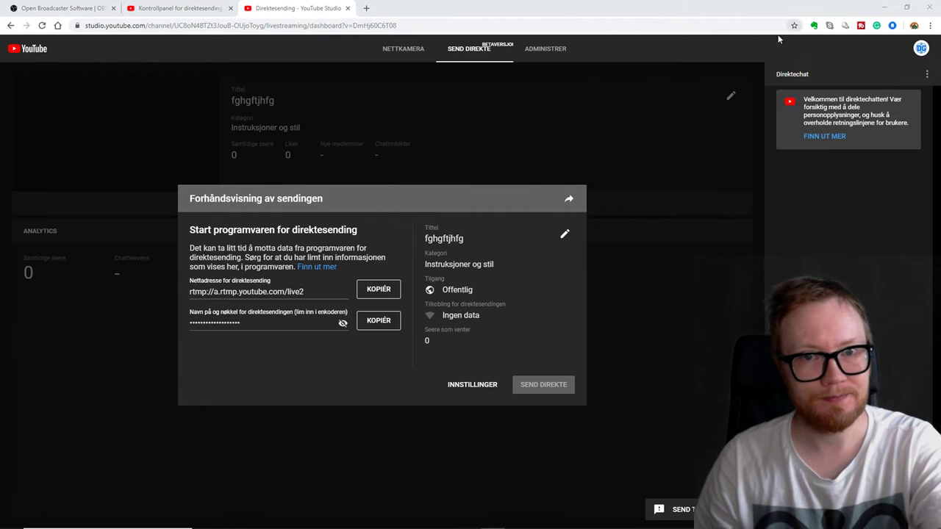